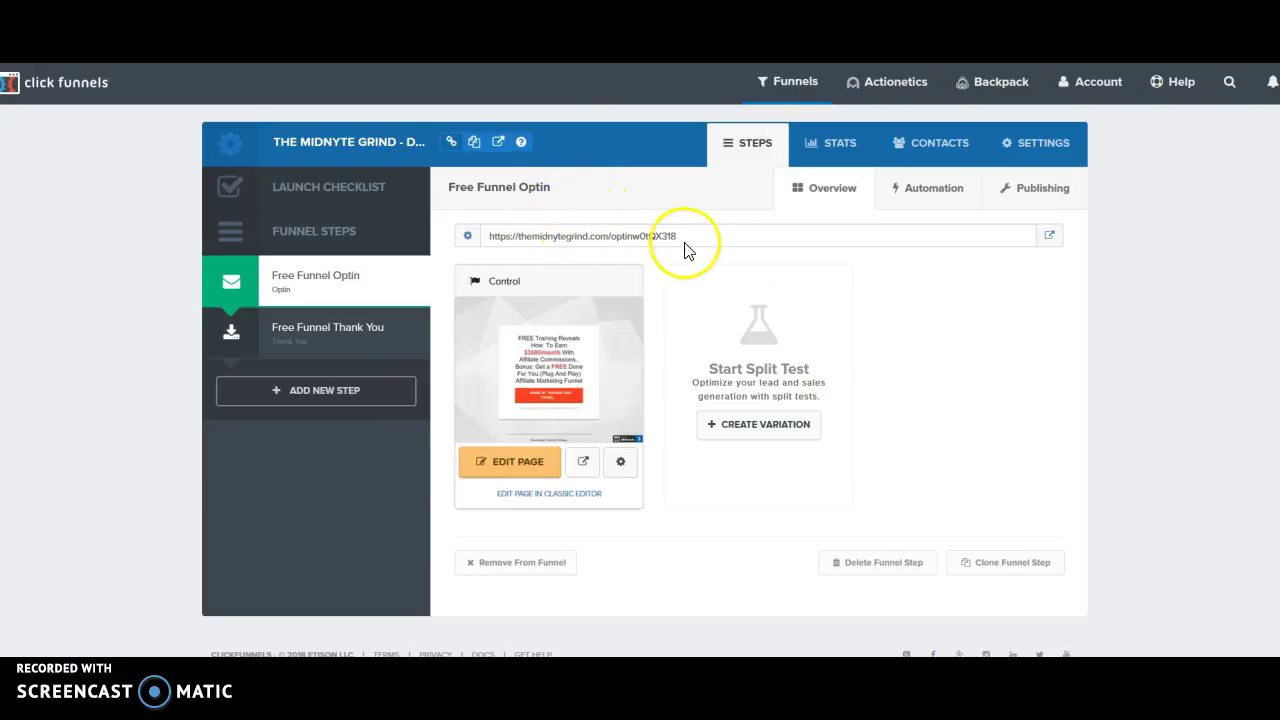
Step: Check the funnel step's full page URL and its path optinw0tQX318 in the step settings
drag(690, 237, 457, 235)
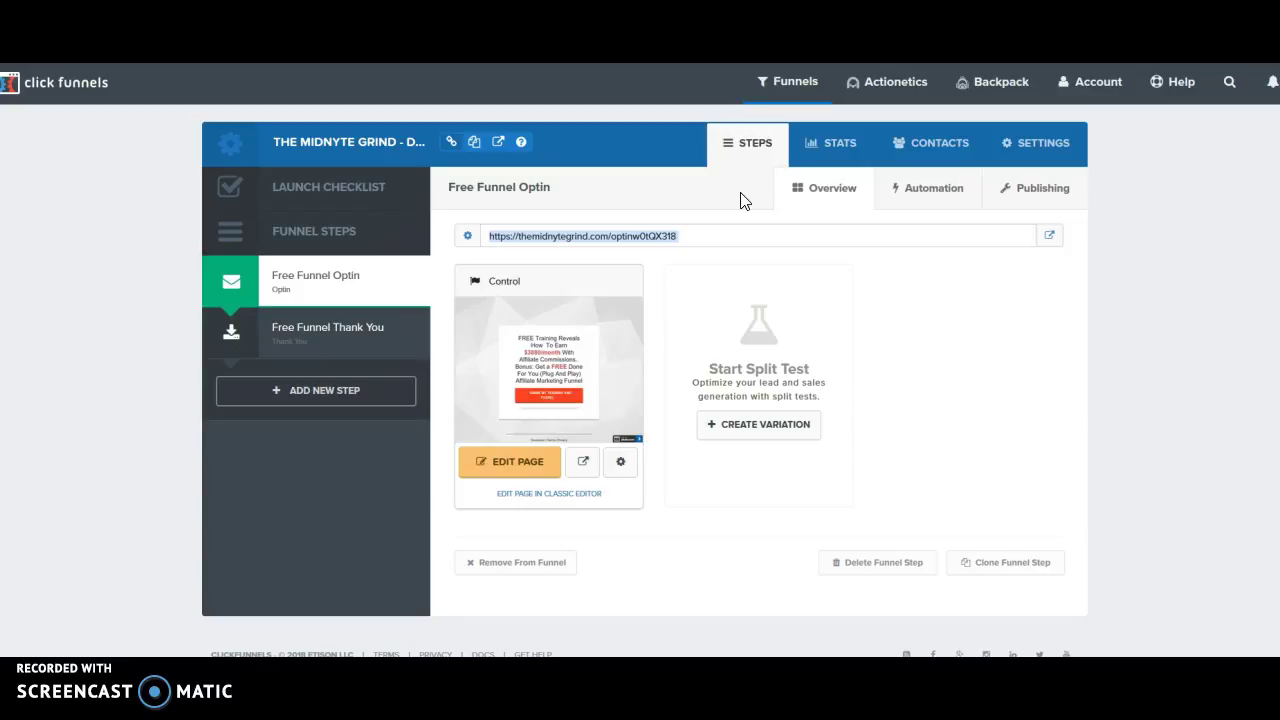
click(684, 231)
click(651, 192)
click(514, 231)
click(469, 238)
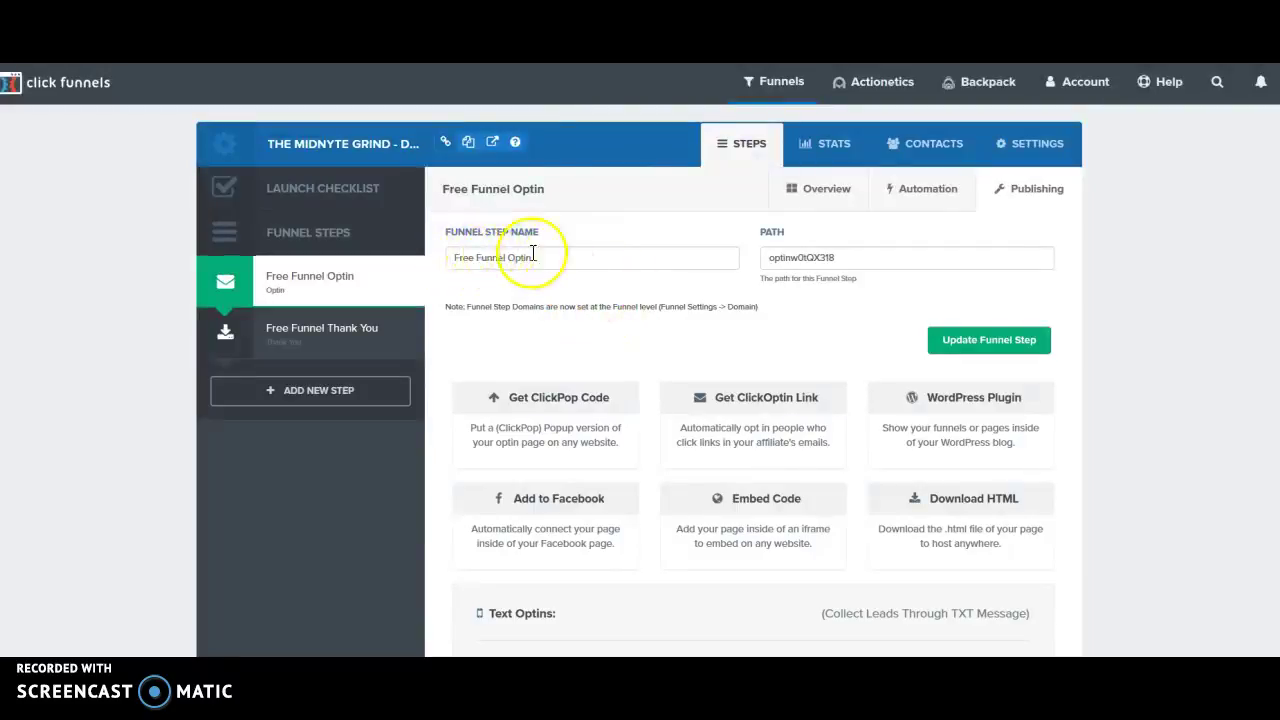
drag(862, 258, 738, 260)
click(771, 257)
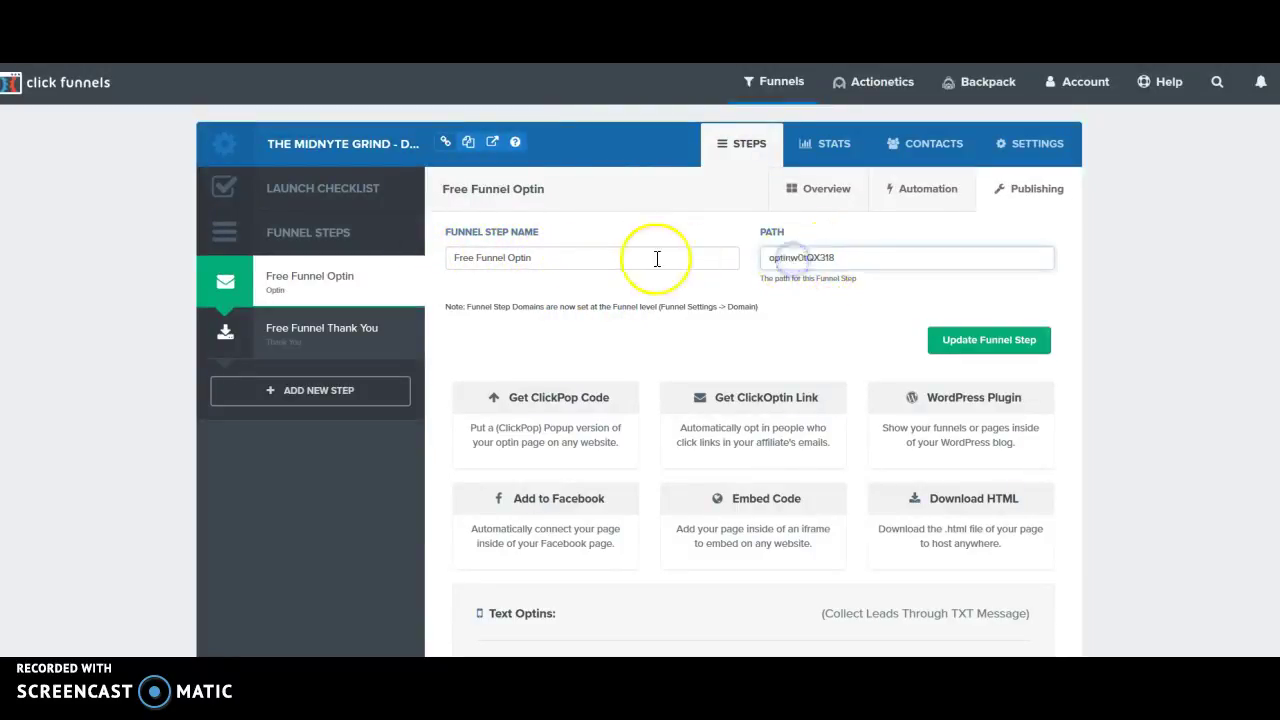
click(777, 298)
click(393, 128)
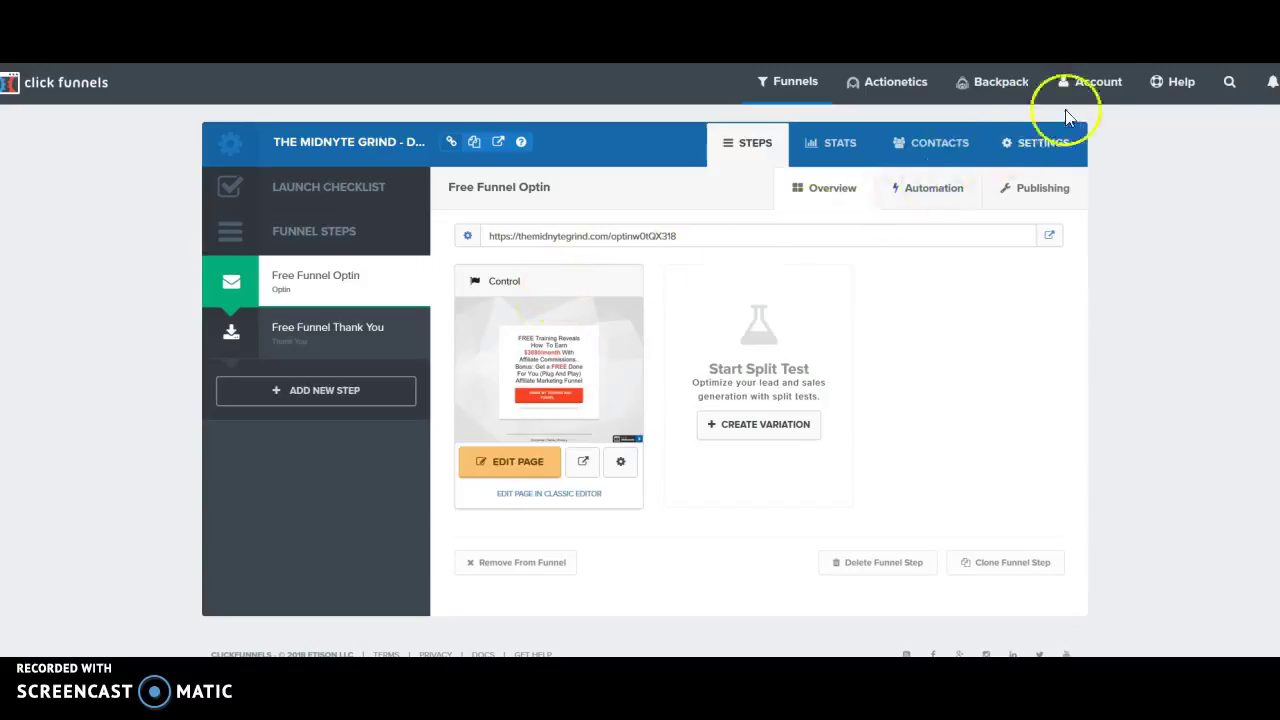
Step: Go to the account's Domains settings and begin adding a new domain
click(1097, 88)
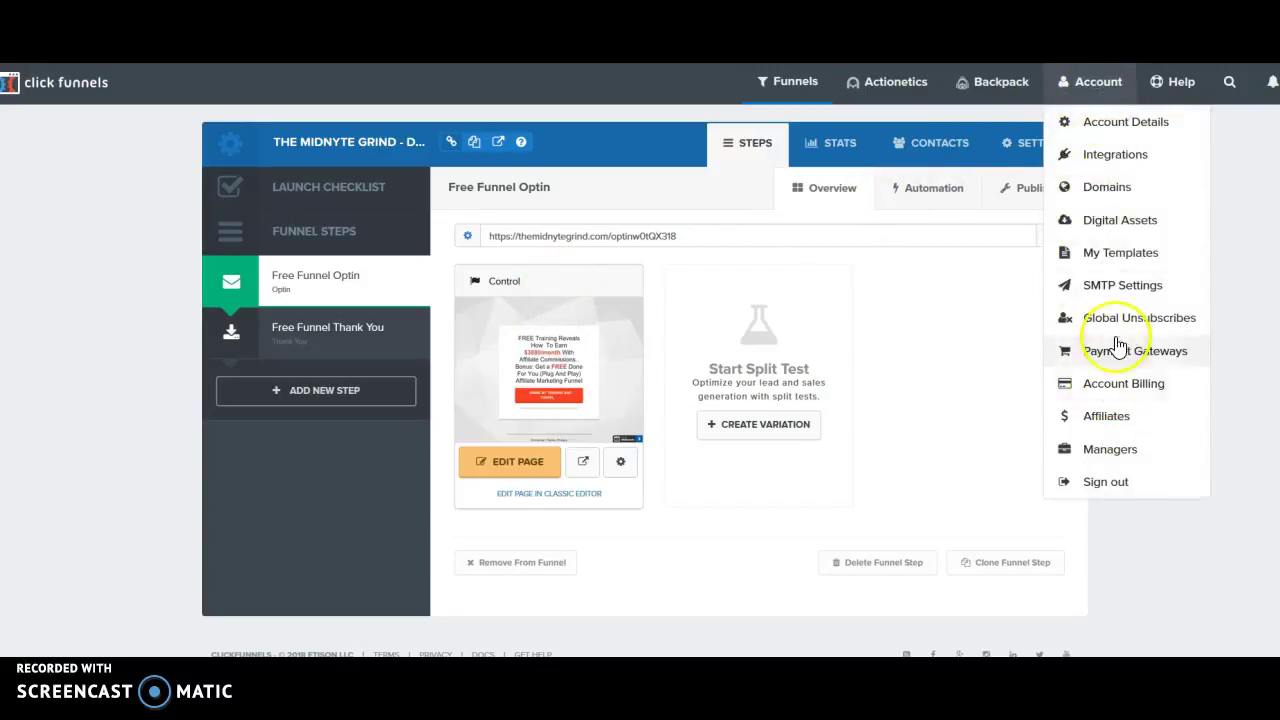
click(1104, 195)
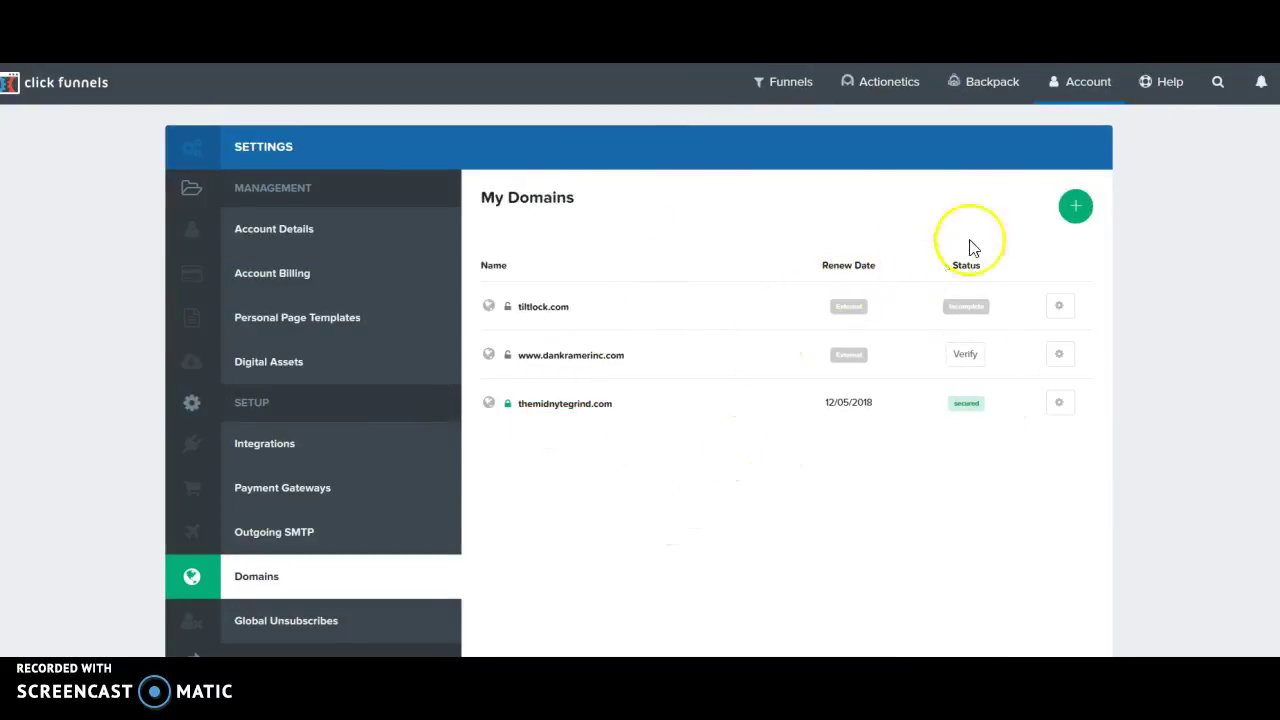
click(1075, 210)
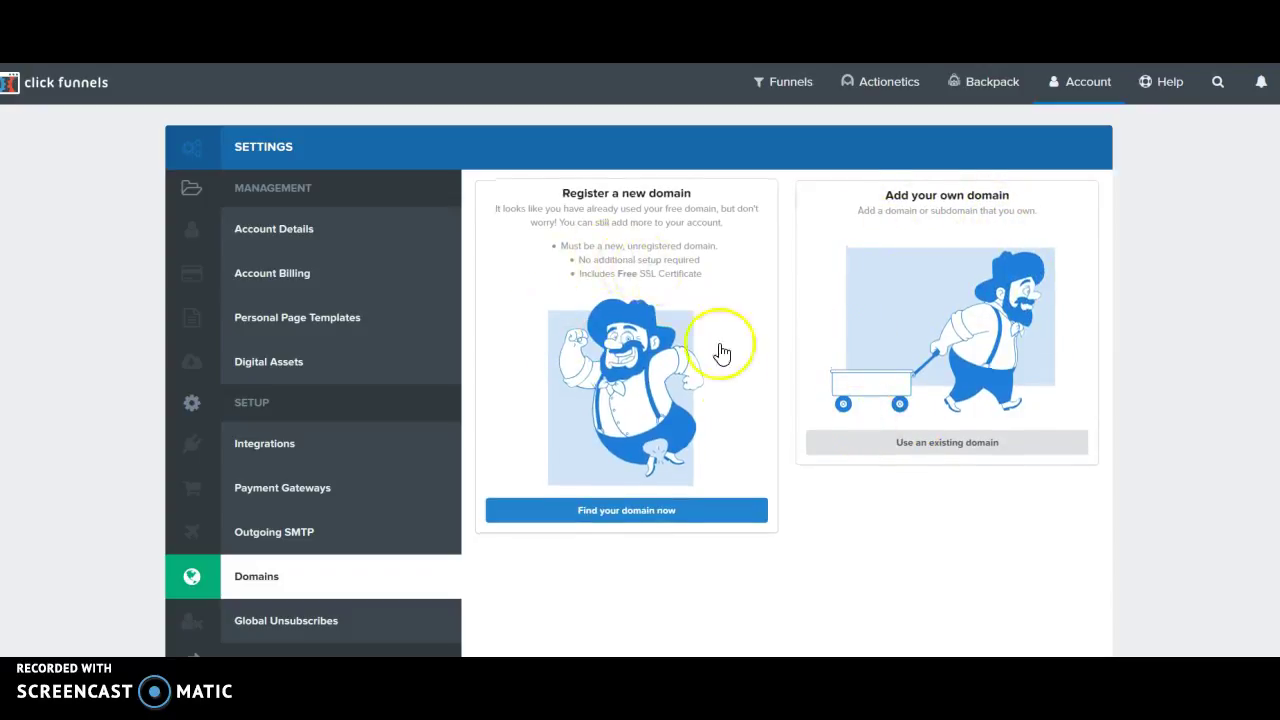
Step: Search themidnytegrind.com for registration, see it's unavailable, and head back through Funnels
click(606, 516)
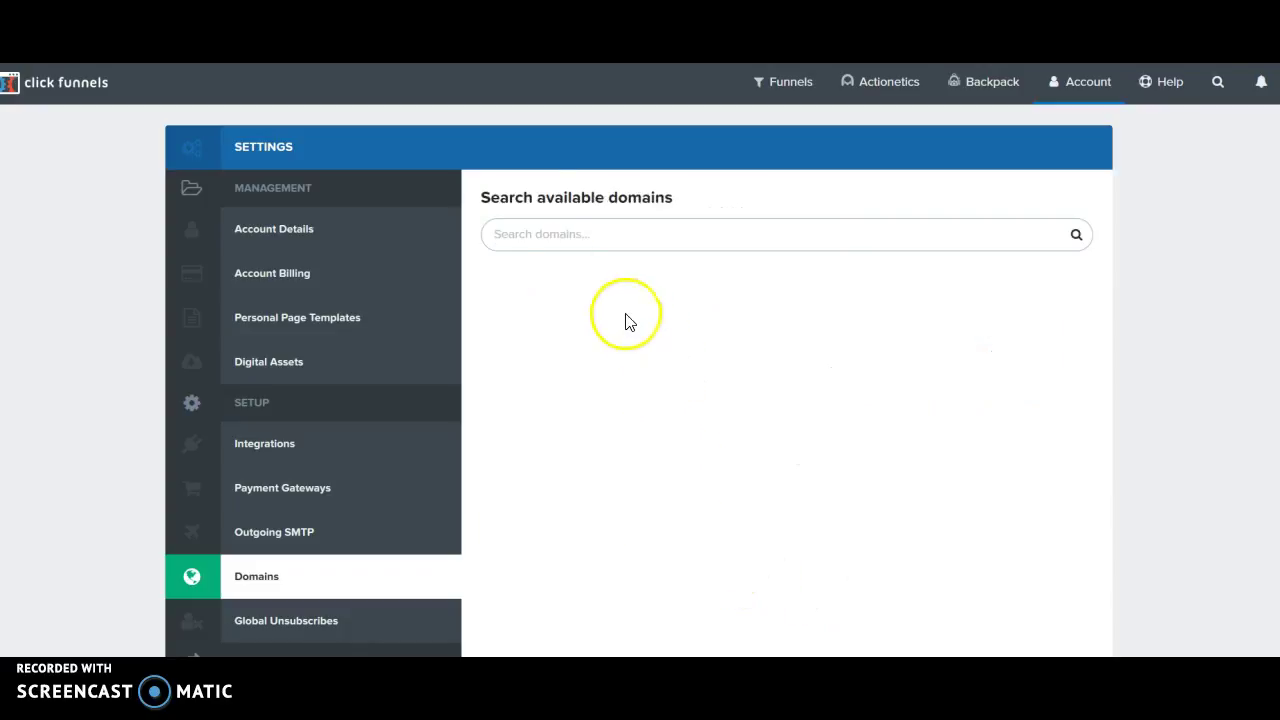
click(595, 235)
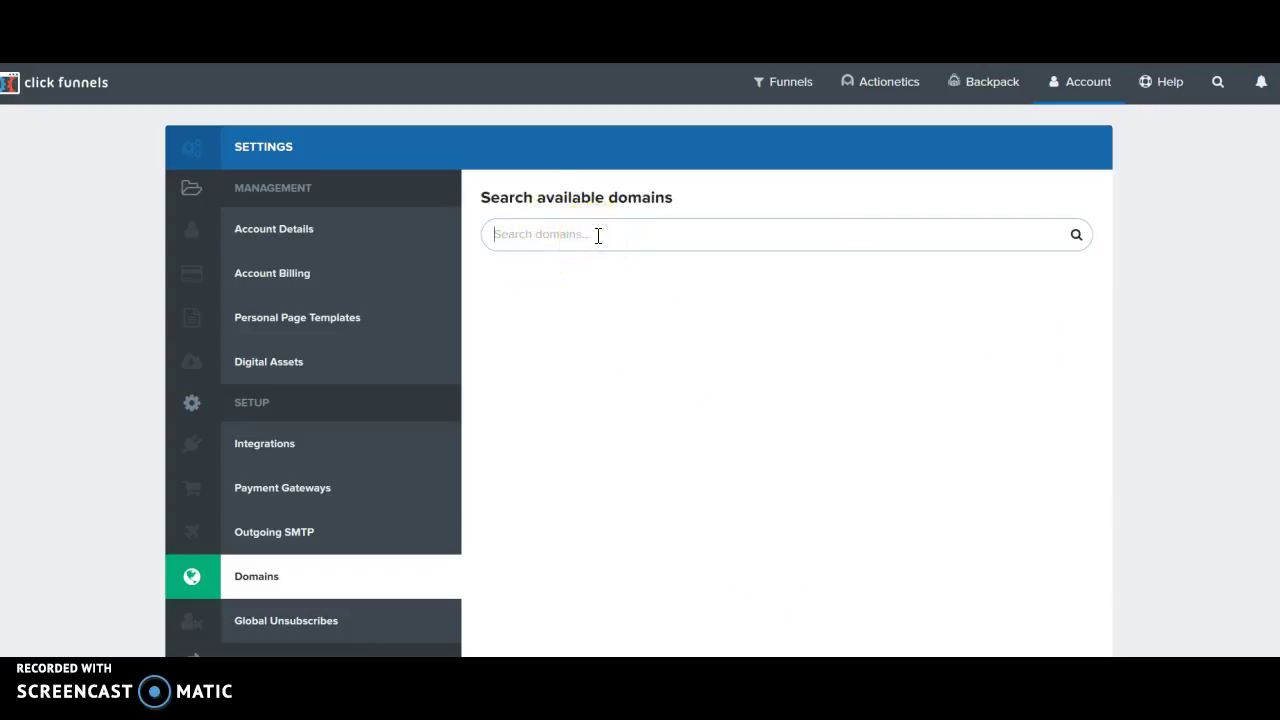
text(themidnytegrind.com)
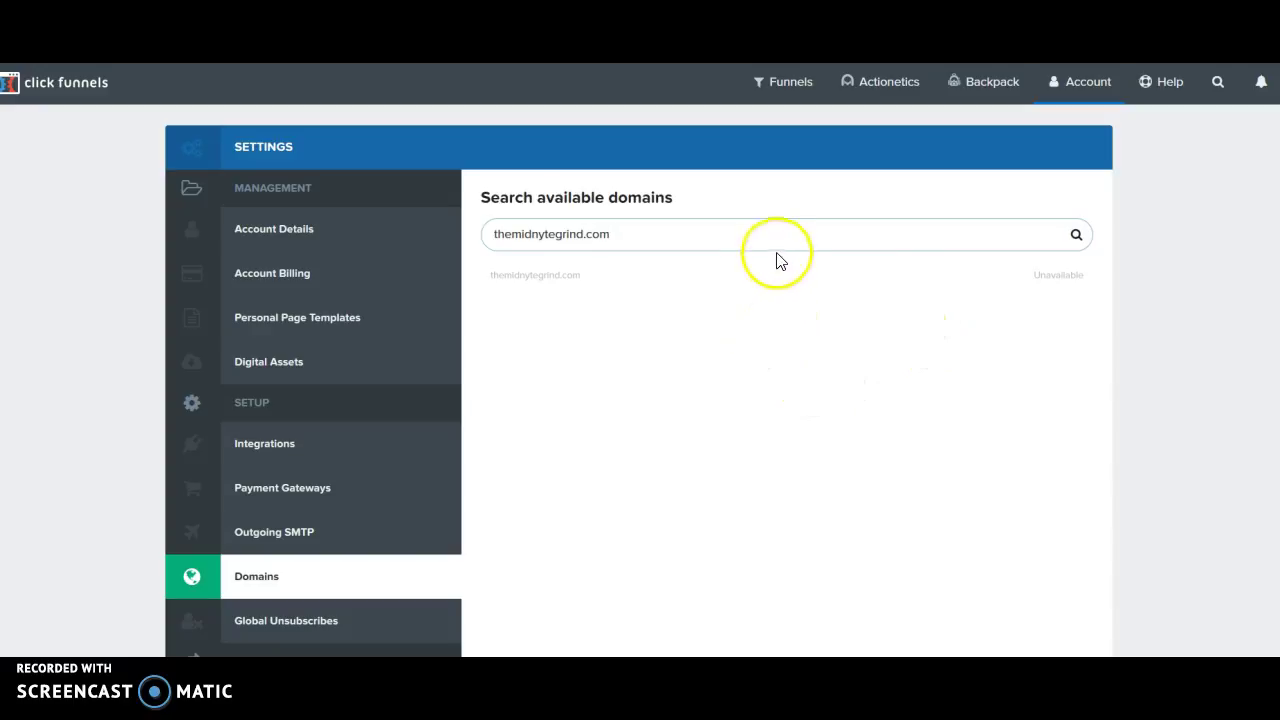
click(791, 86)
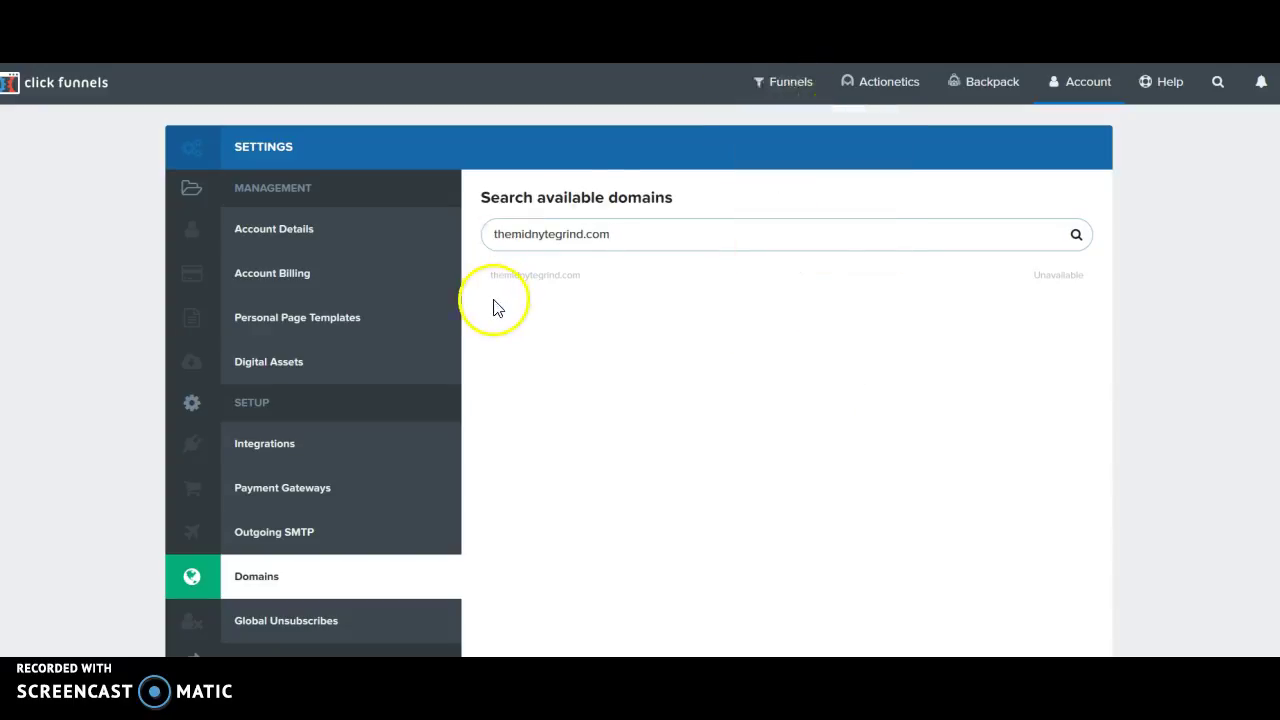
click(773, 88)
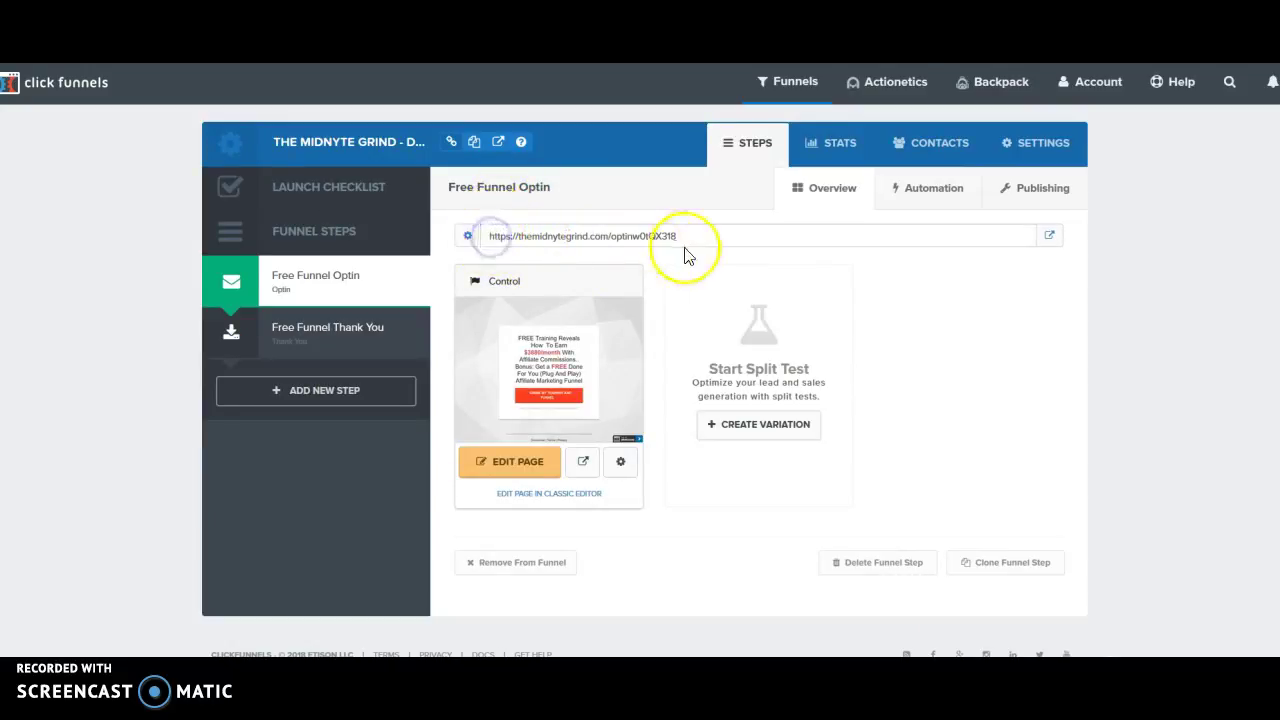
Step: Choose Domains from the Account menu to list the account's connected domains
click(1104, 86)
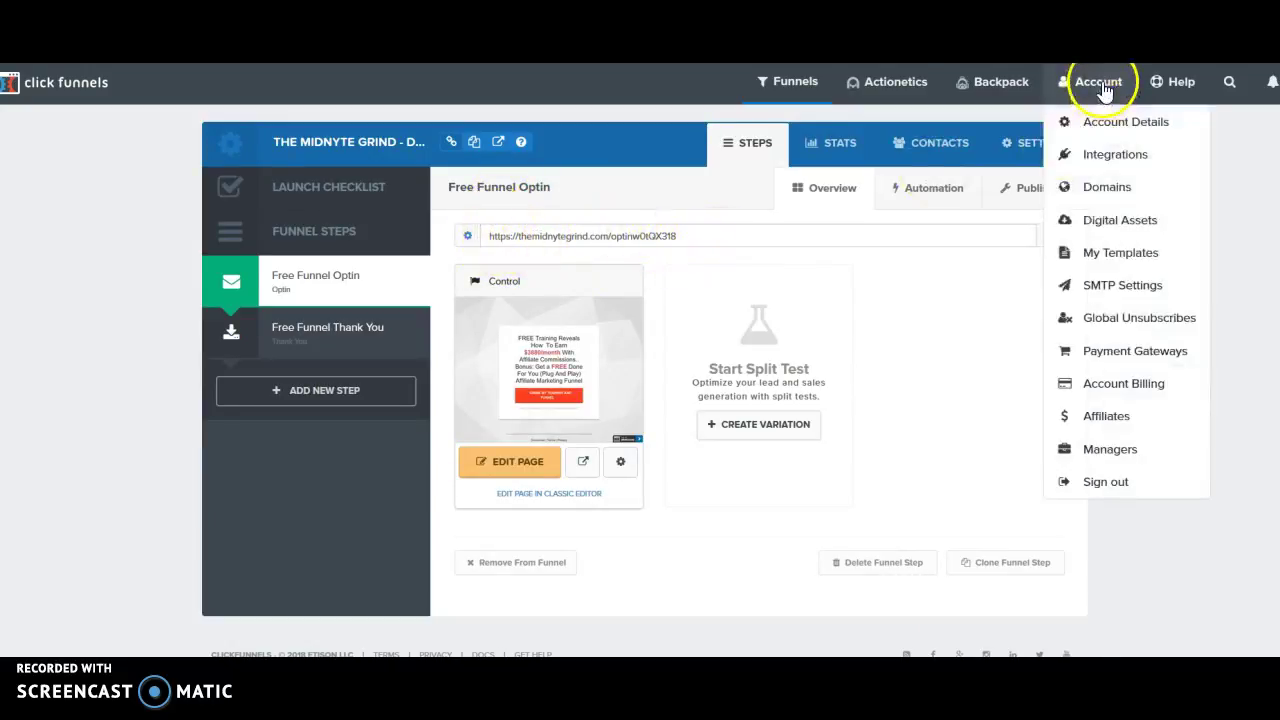
click(1100, 186)
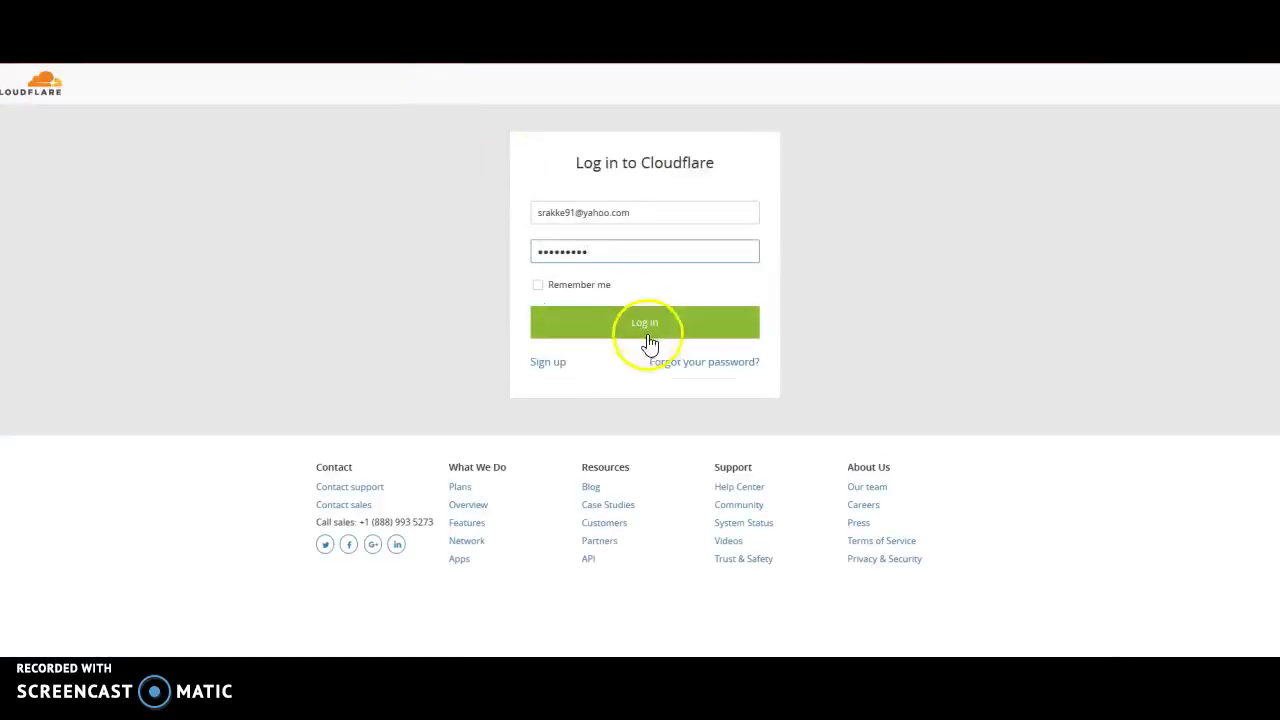
Step: Log in to Cloudflare without saving the password and view themidnytegrind.com's DNS records
click(646, 325)
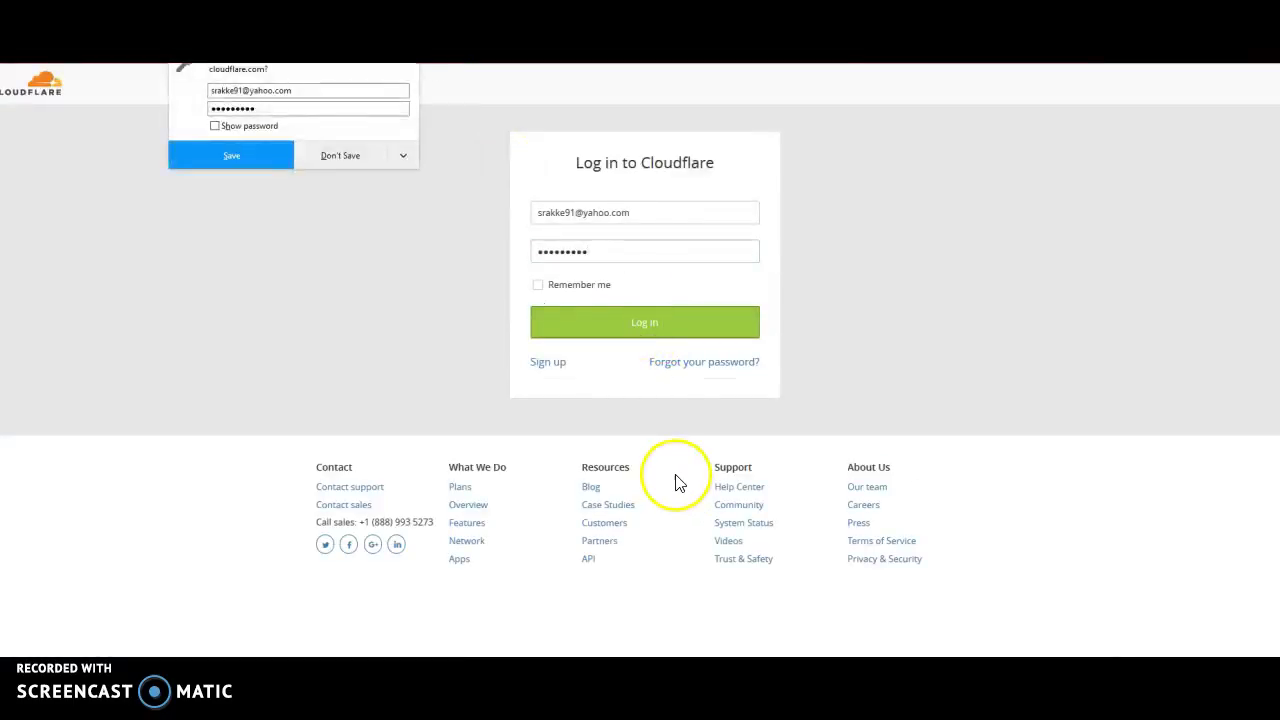
click(350, 162)
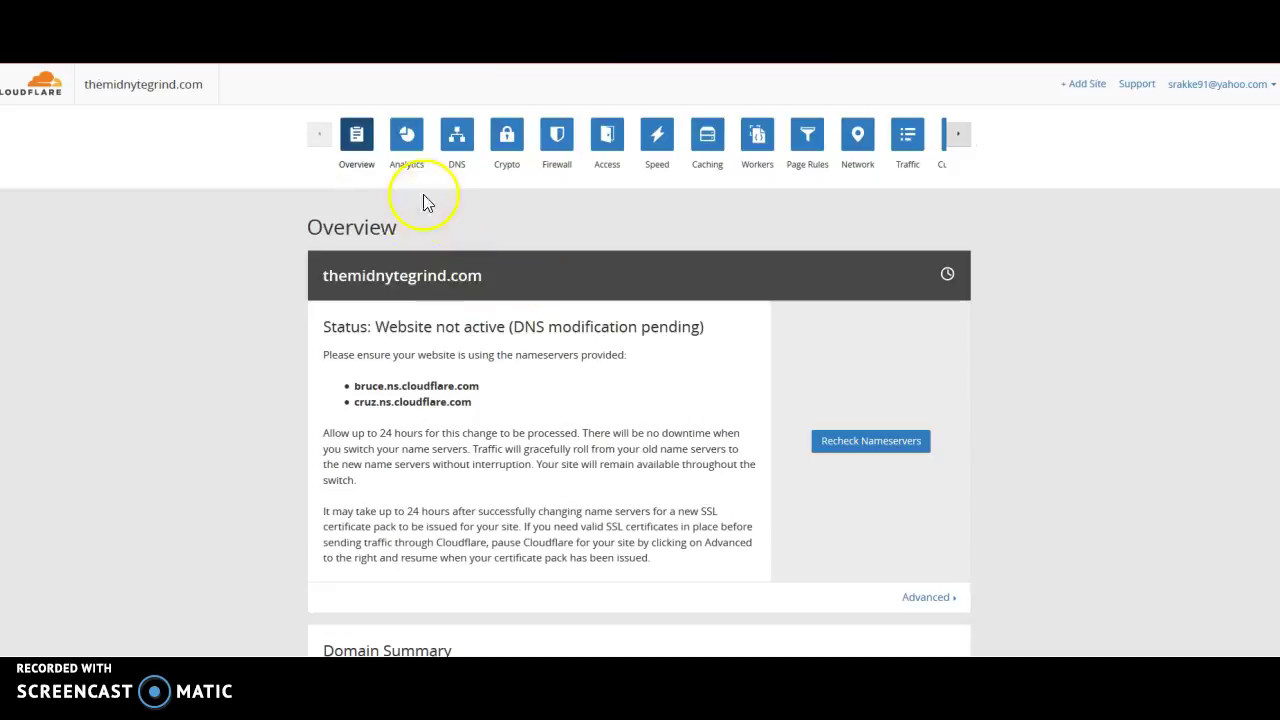
click(458, 138)
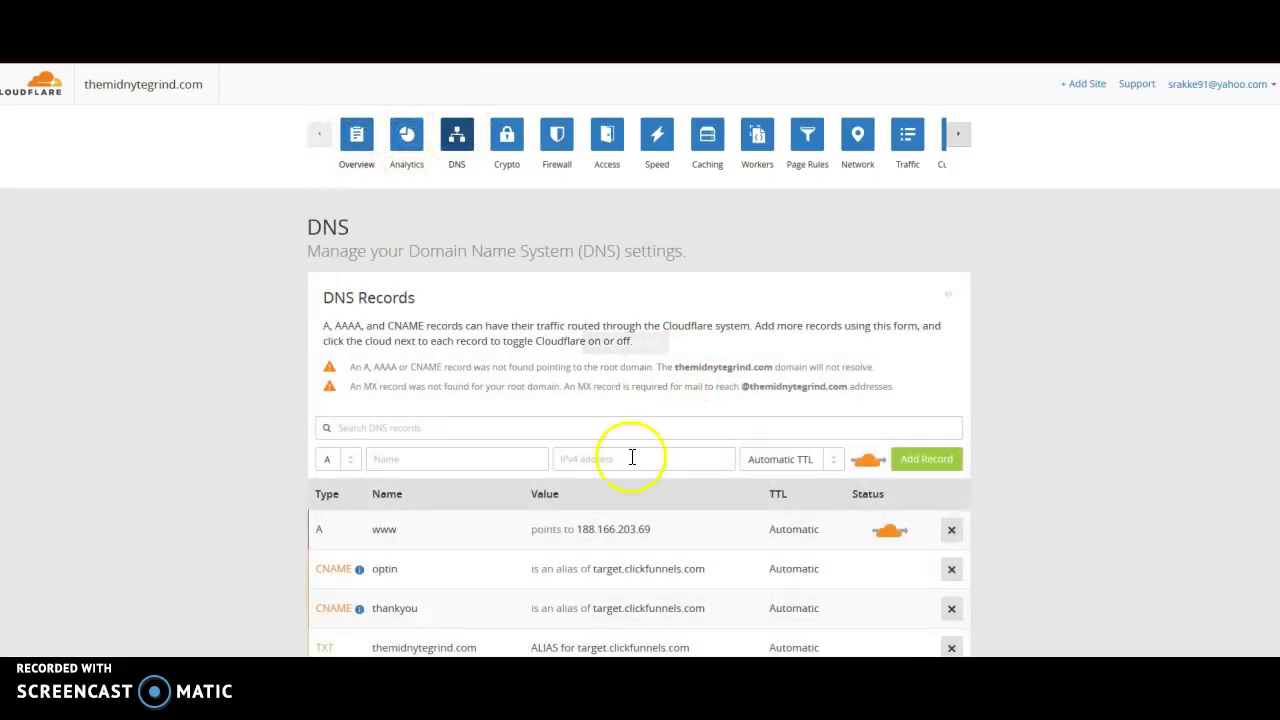
scroll(617, 490, down, 3)
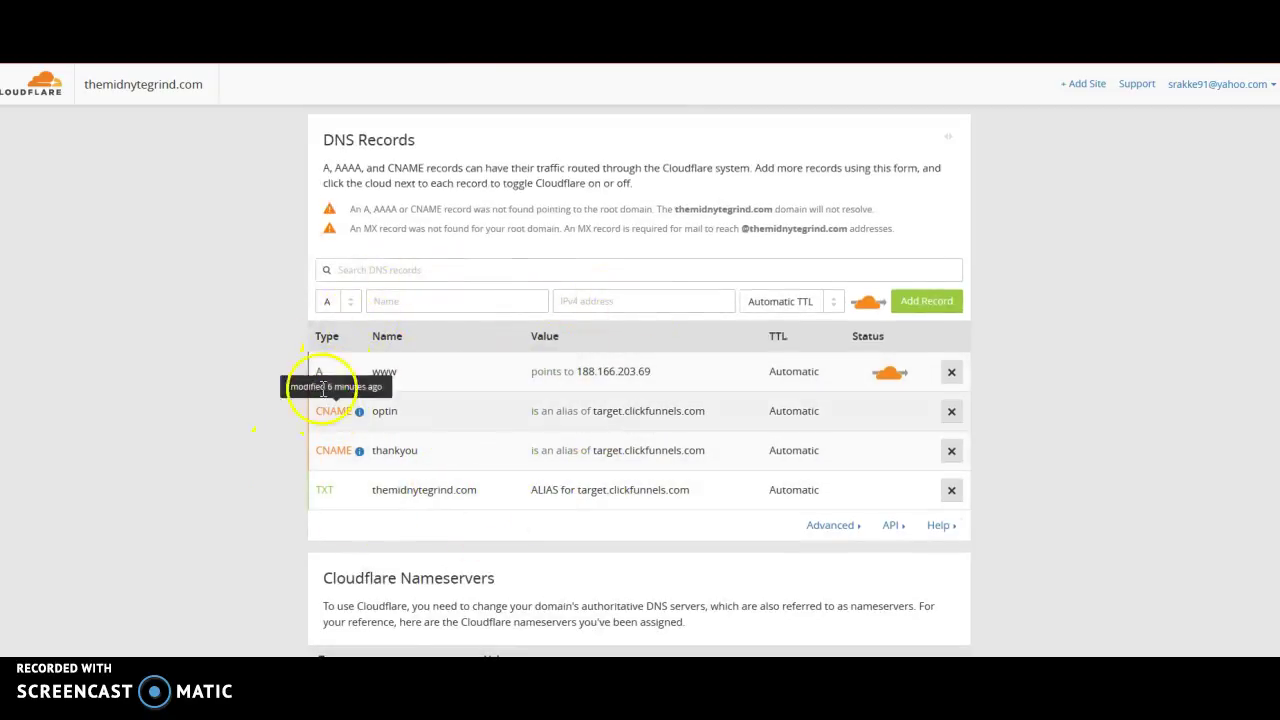
Step: Fill in a new Cloudflare CNAME record named optin with target target.clickfunnels.com
click(349, 306)
click(334, 363)
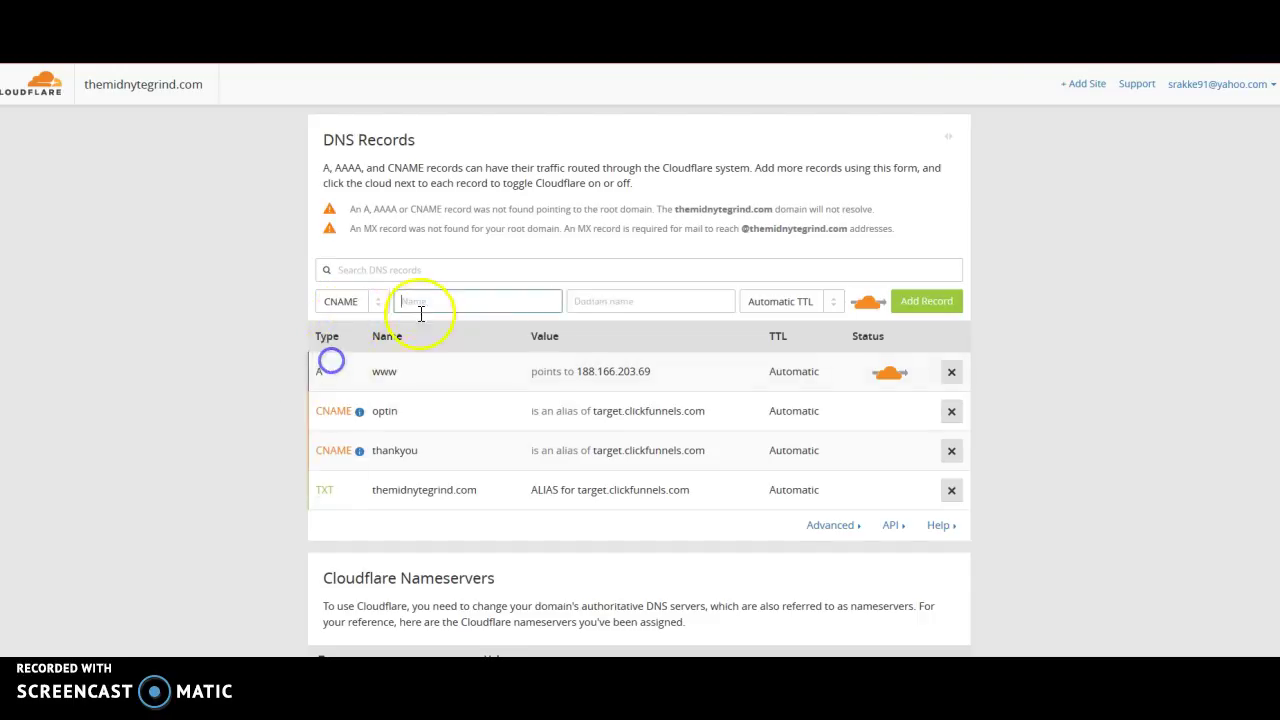
click(422, 301)
click(422, 301)
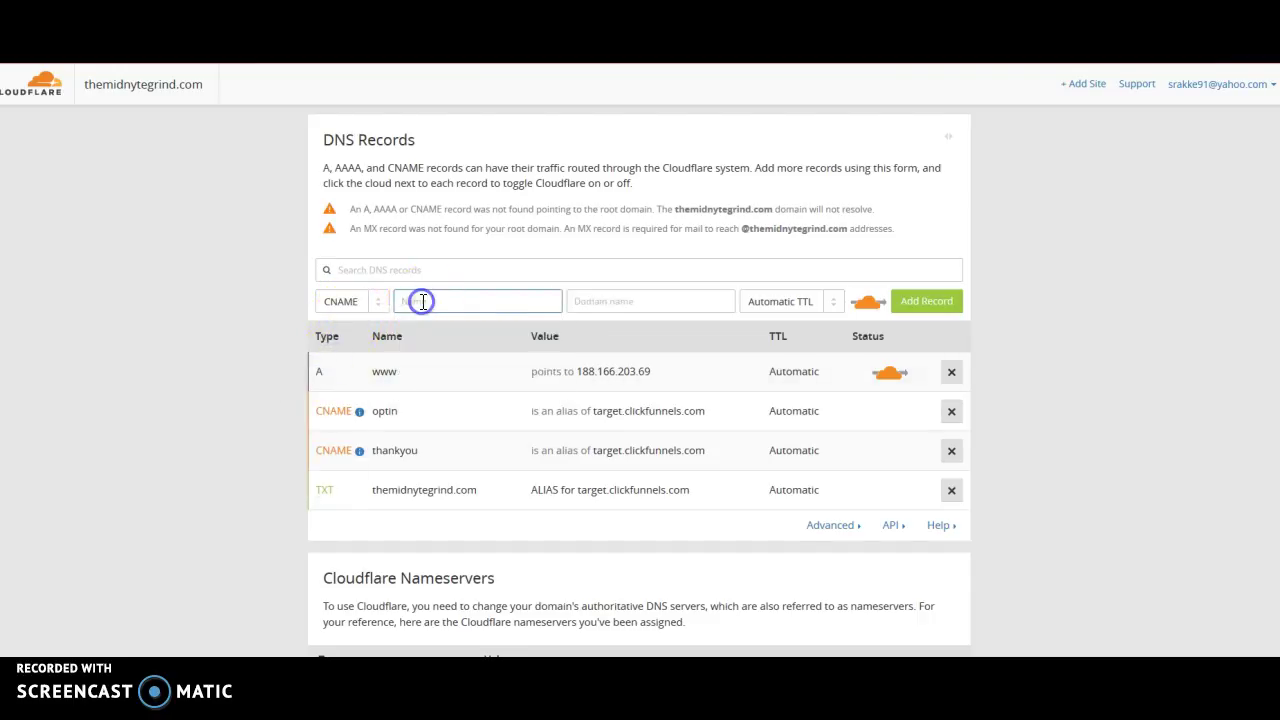
click(623, 299)
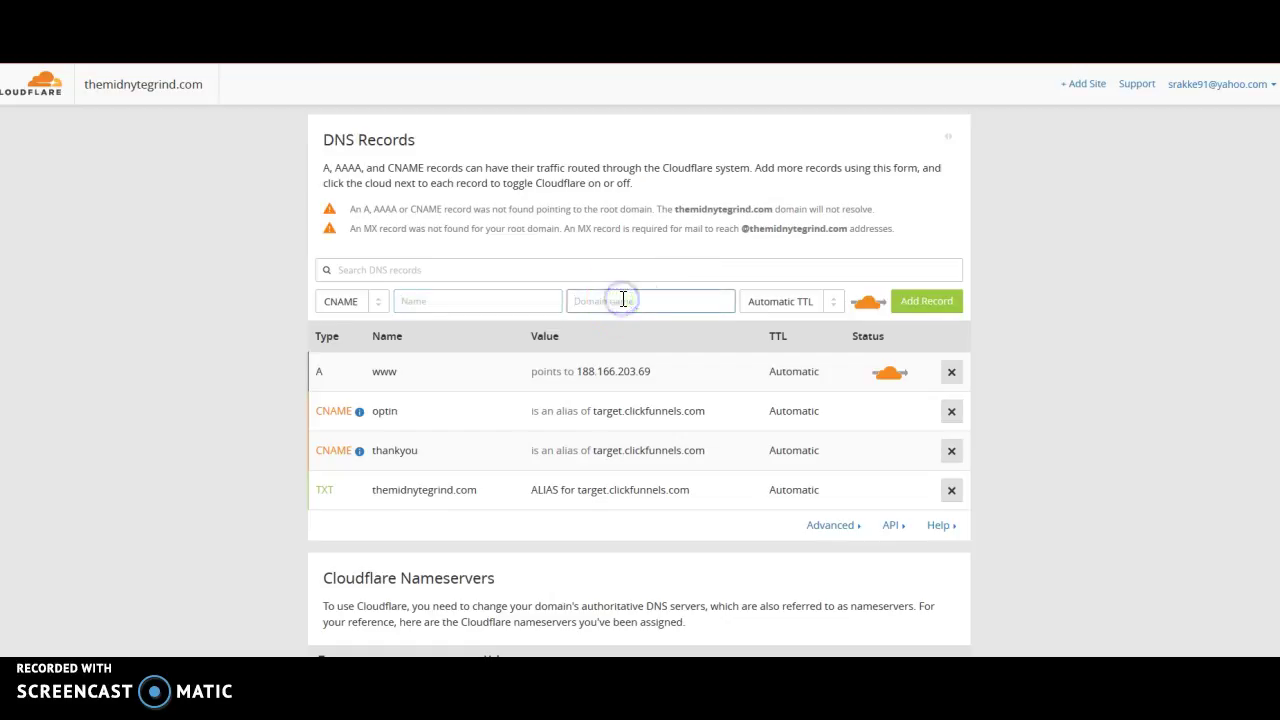
text(target.c)
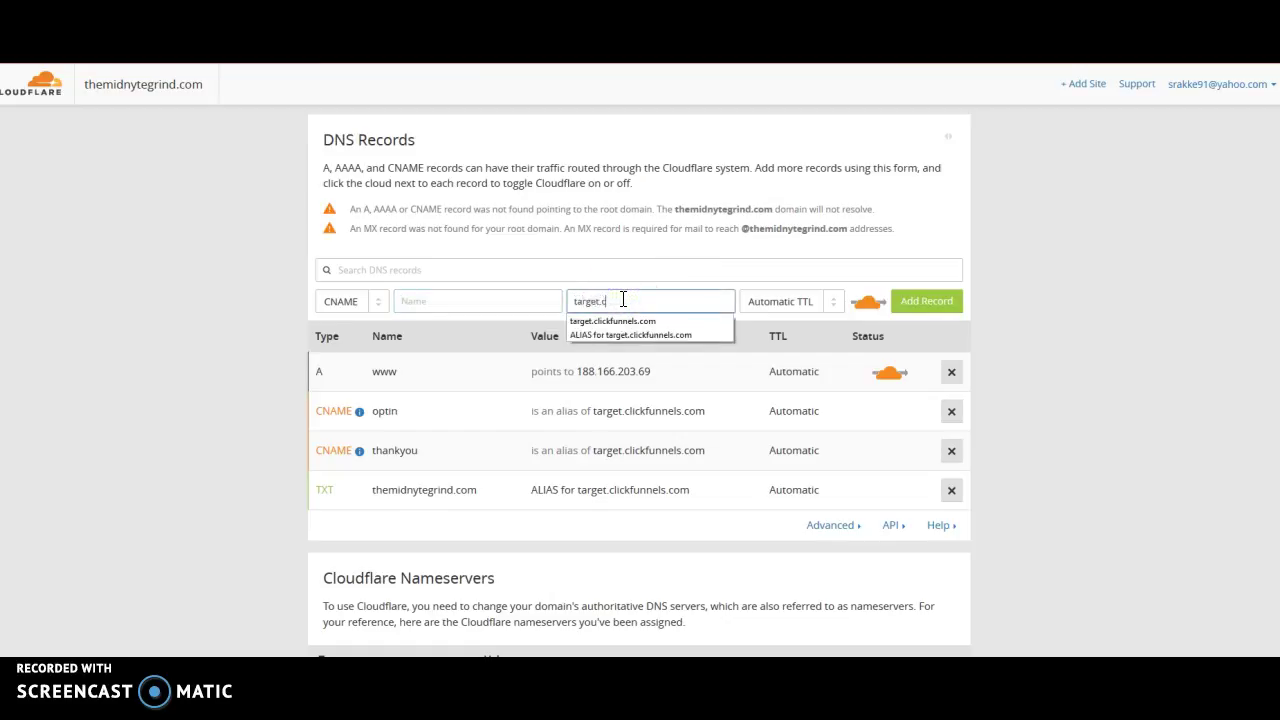
text(lickfunnels.com)
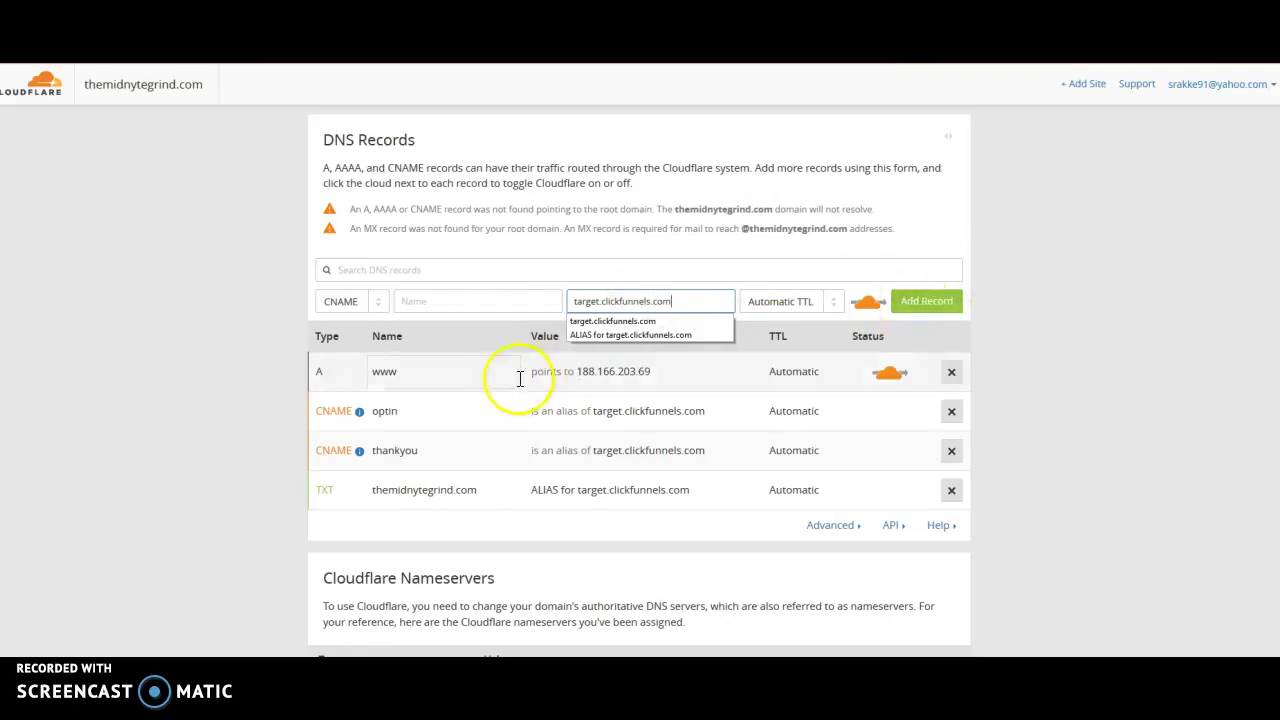
click(421, 298)
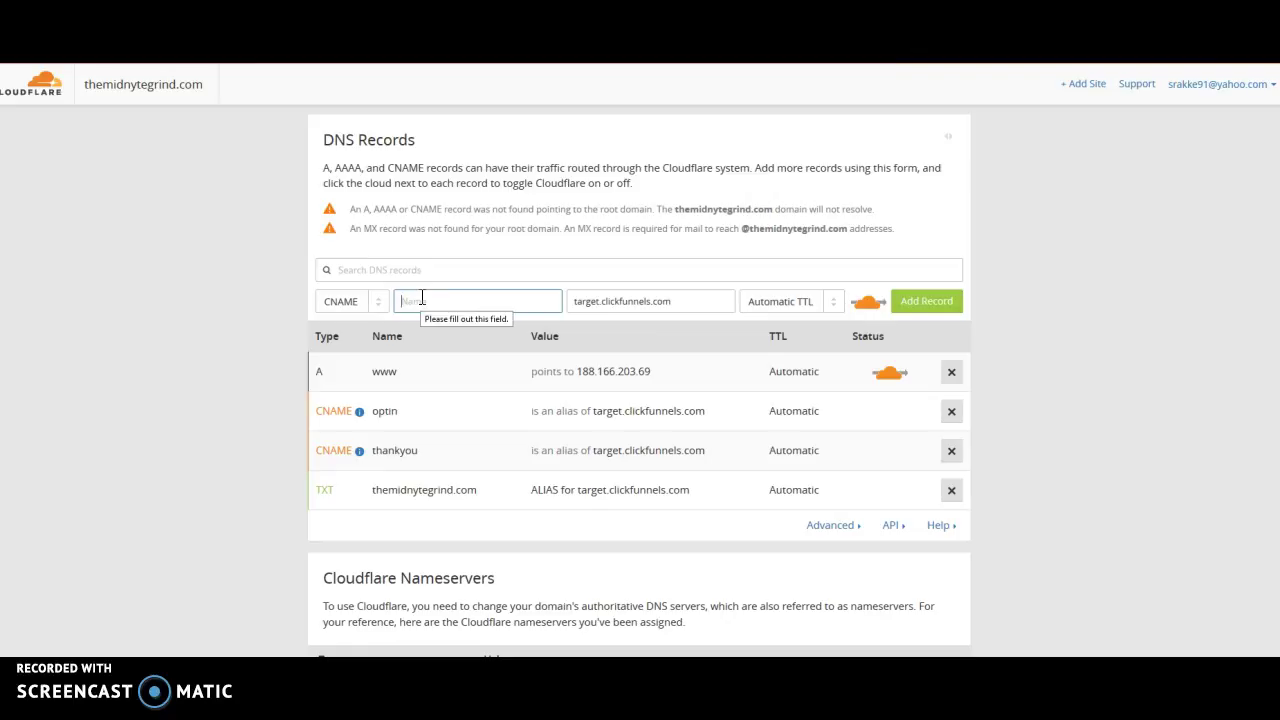
text(optin)
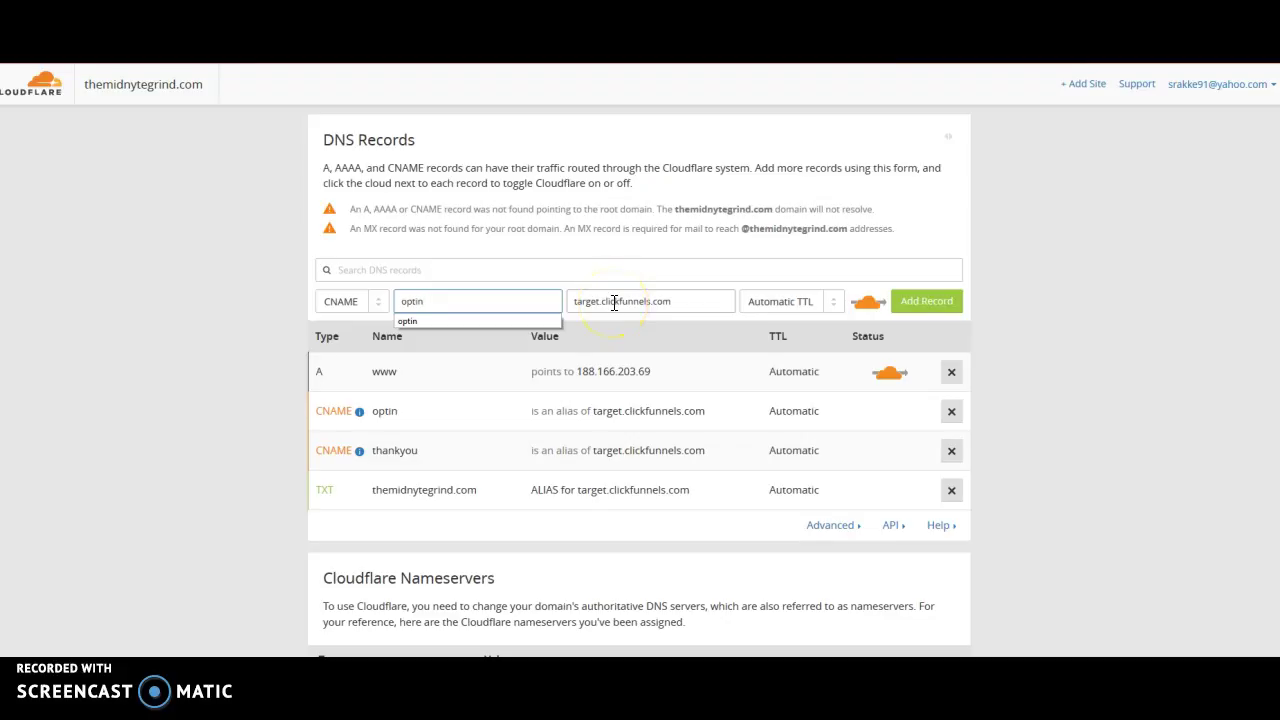
click(593, 216)
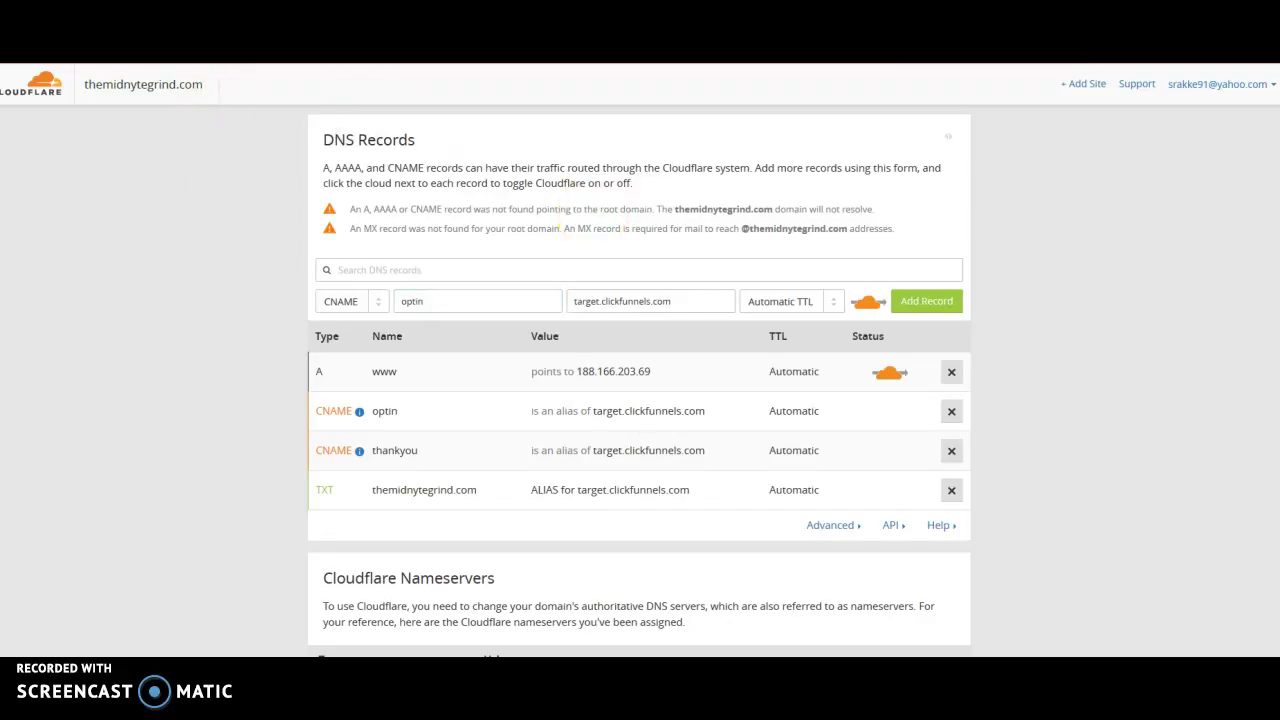
key(ctrl+Tab)
Step: Read the Cloudflare subdomain help article's Step One on creating a CNAME record
scroll(766, 434, up, 2)
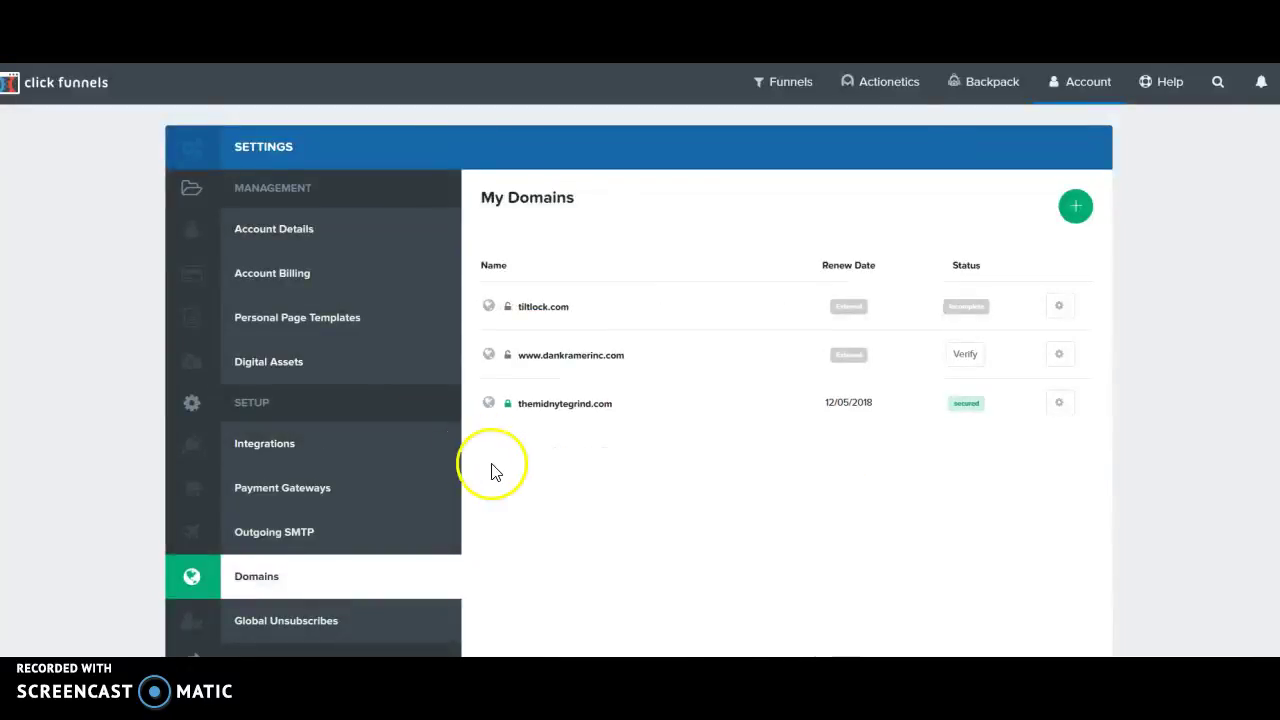
scroll(566, 497, down, 1)
scroll(567, 498, up, 1)
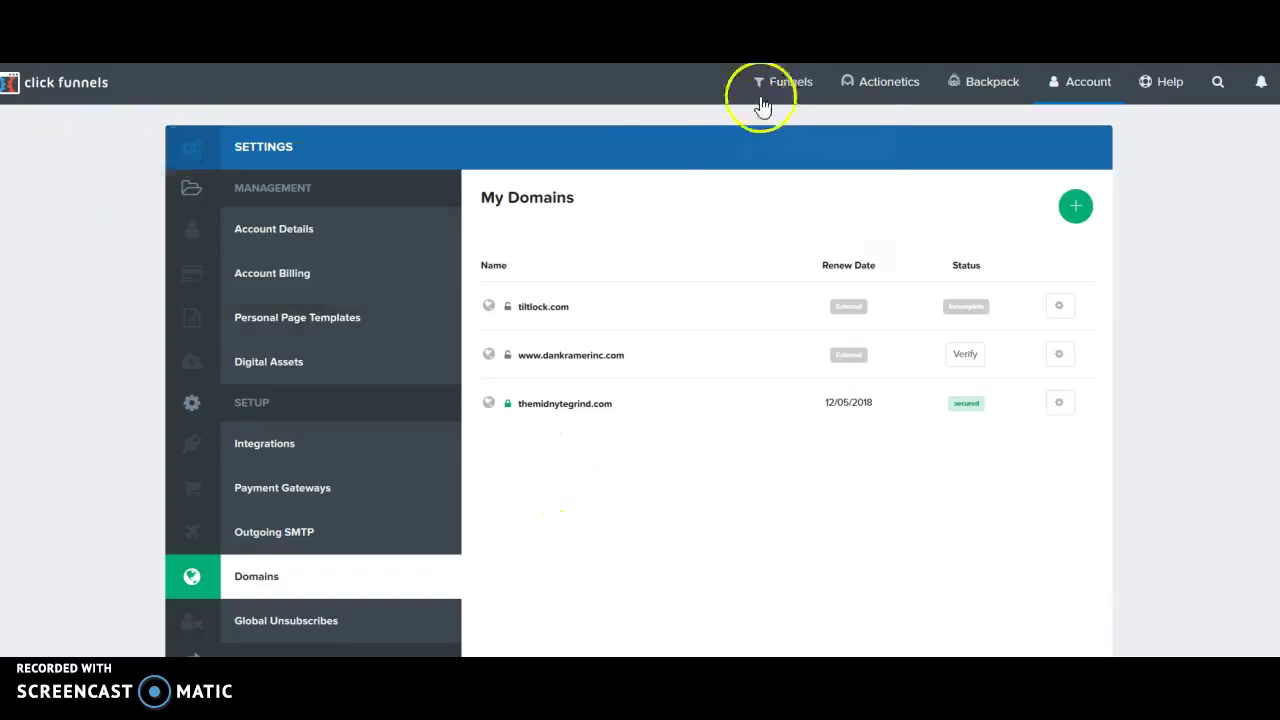
Step: Browse all funnels and open The Midnyte Grind - Done For You Funnel
mouse_move(762, 103)
click(789, 124)
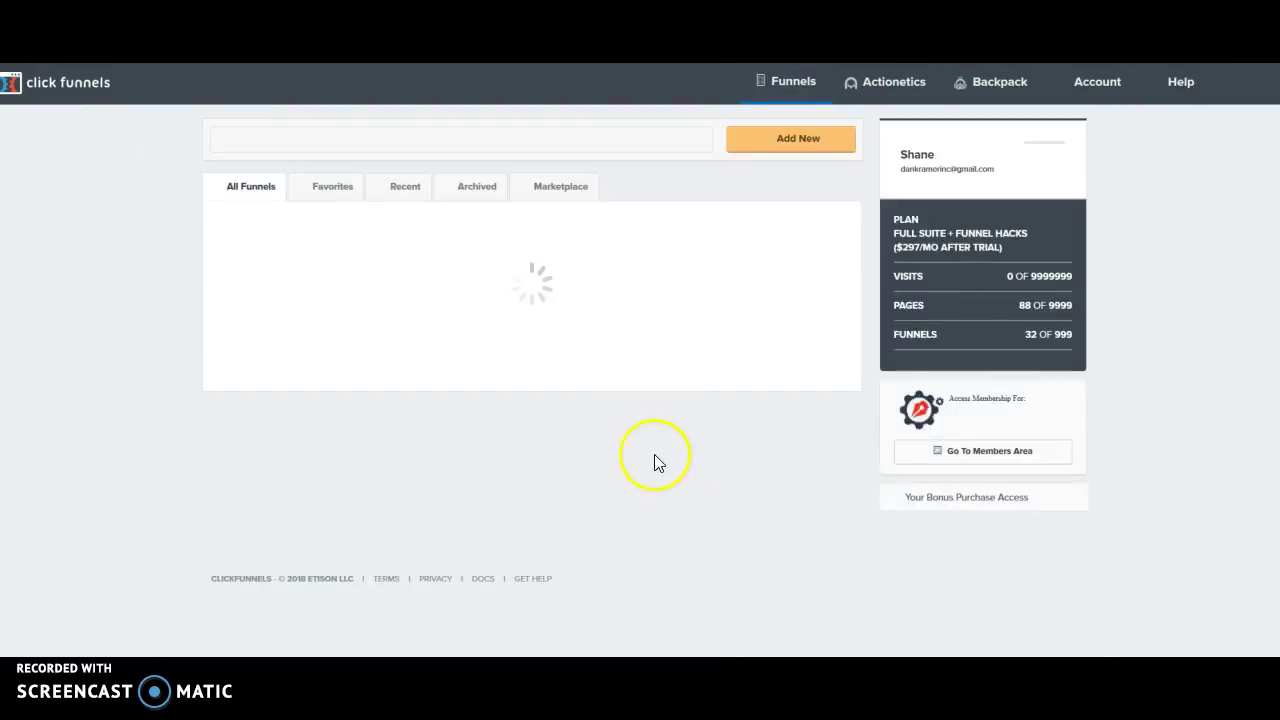
click(295, 250)
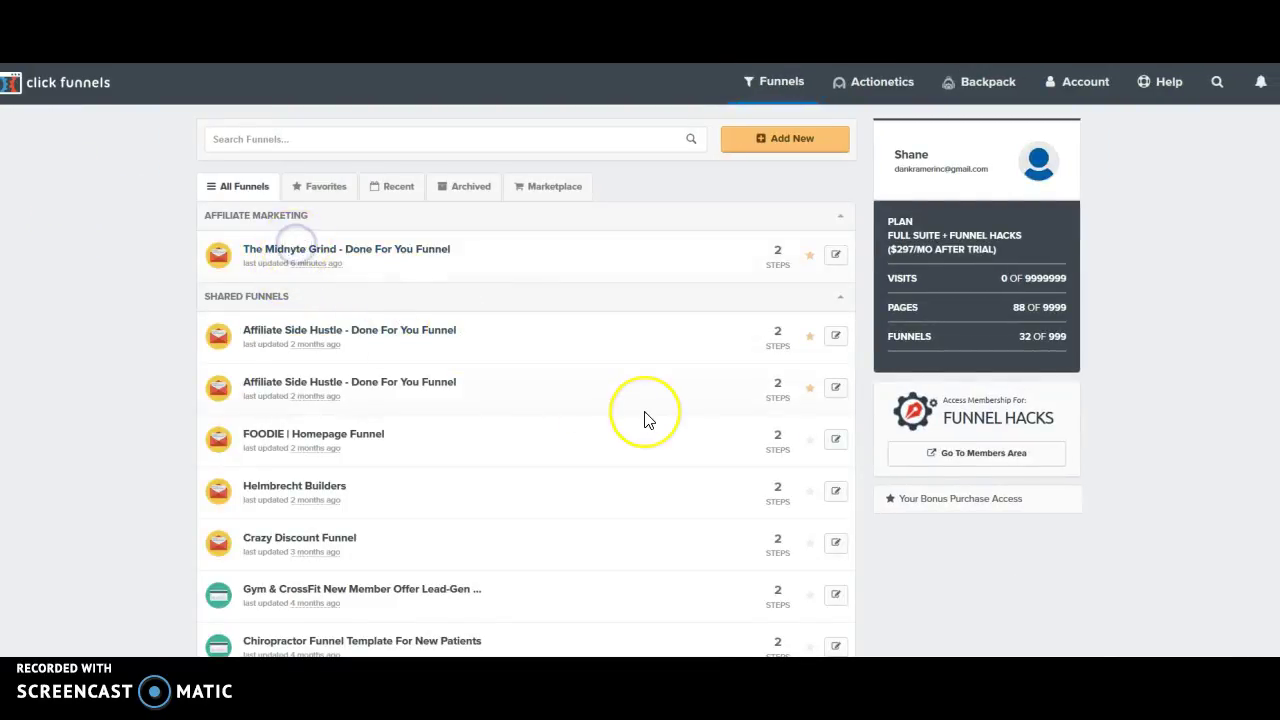